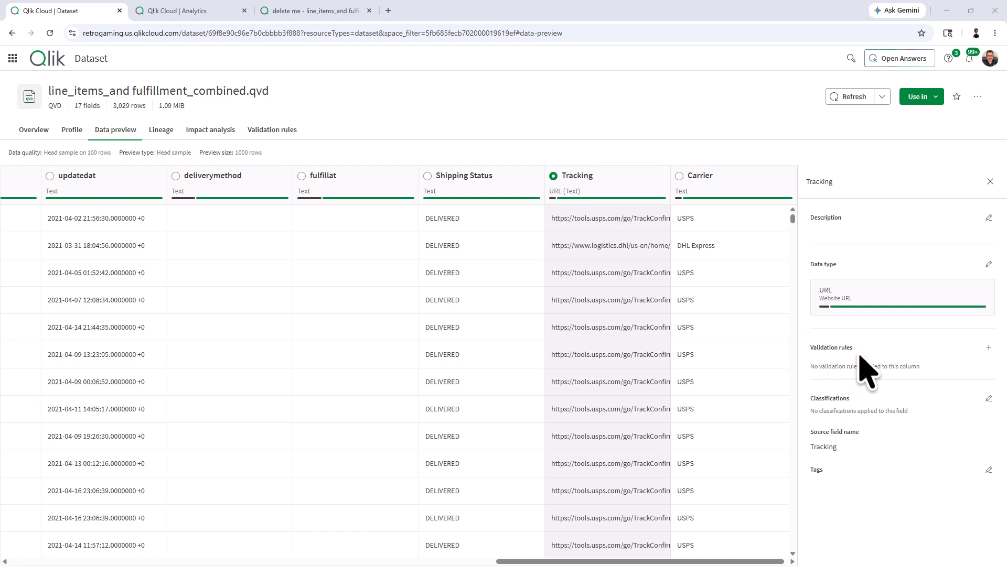
Start a new manual validation rule on the Tracking field from Validation rules.
left_click(987, 348)
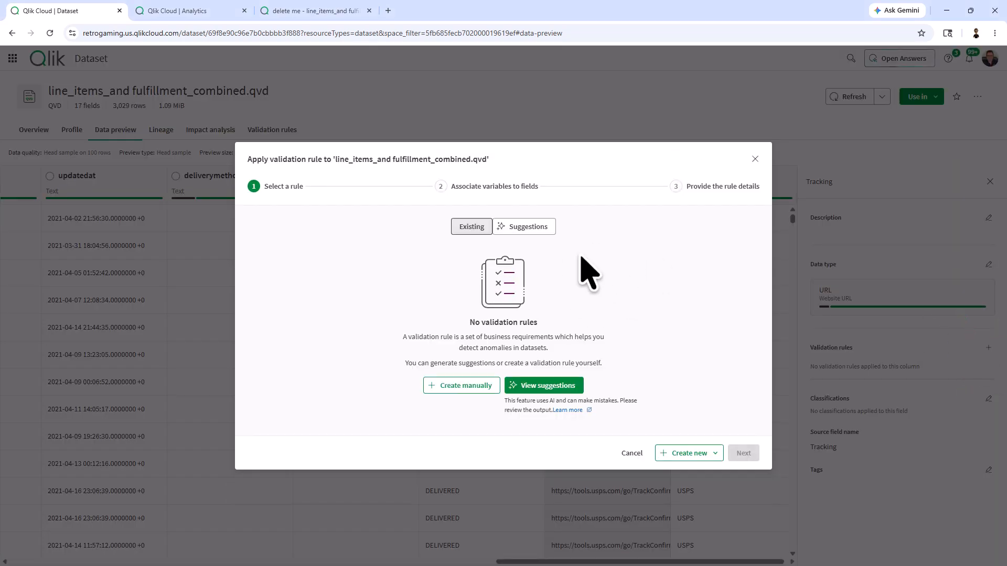
left_click(447, 385)
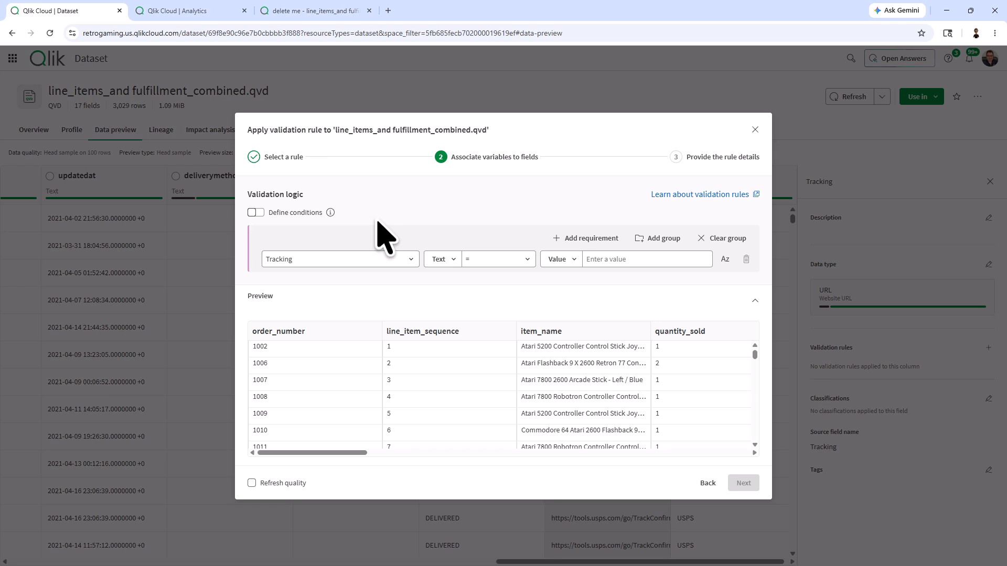
Turn on Define conditions so the rule gets an If/Then structure.
left_click(257, 214)
scroll(359, 238, "down", 2)
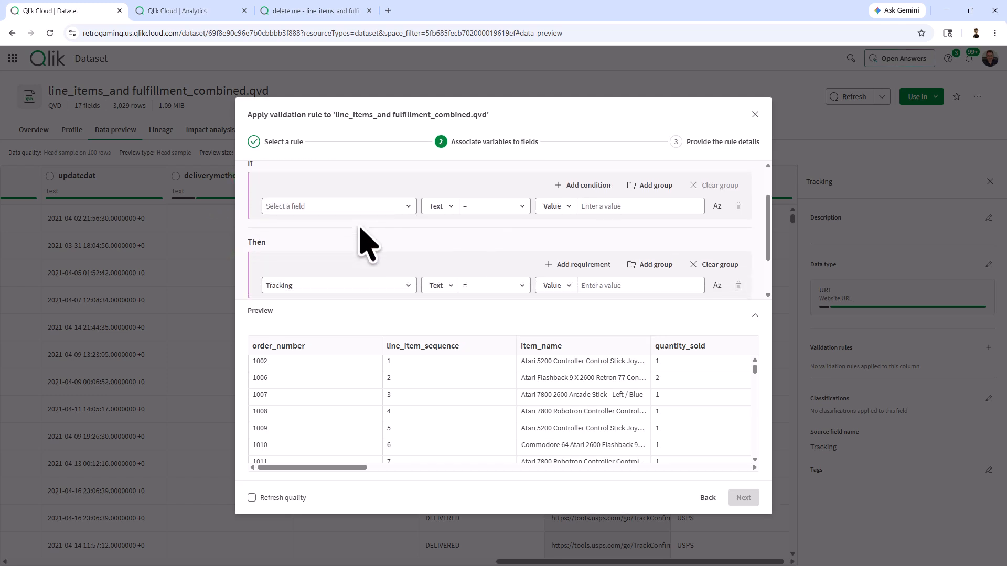
scroll(362, 251, "up", 2)
scroll(361, 251, "down", 2)
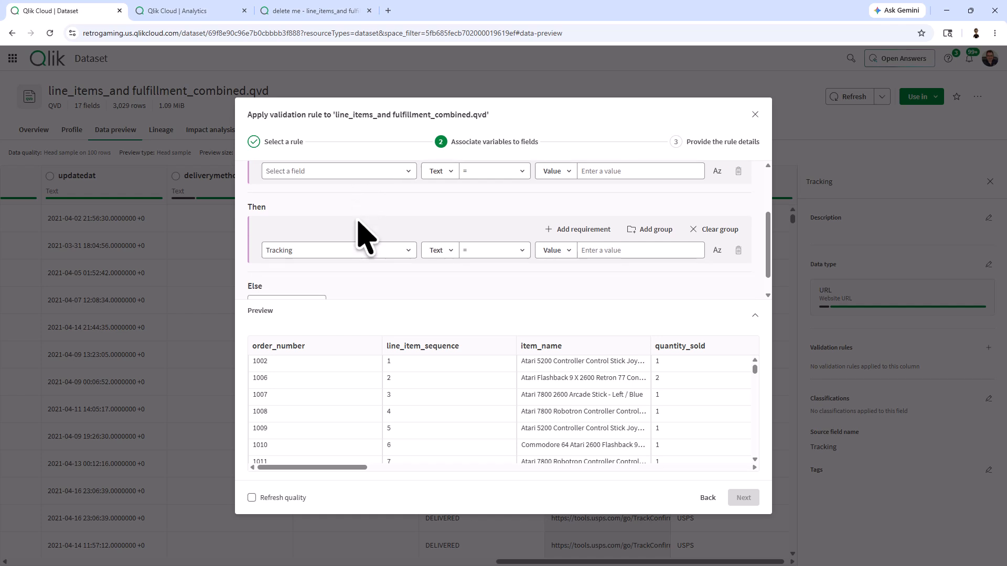
scroll(391, 281, "up", 3)
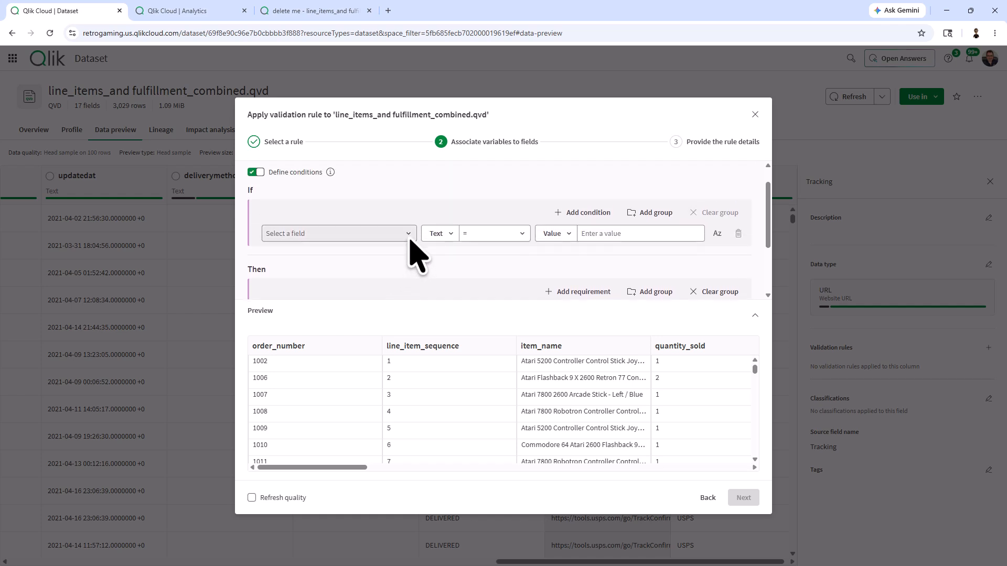
scroll(412, 246, "down", 2)
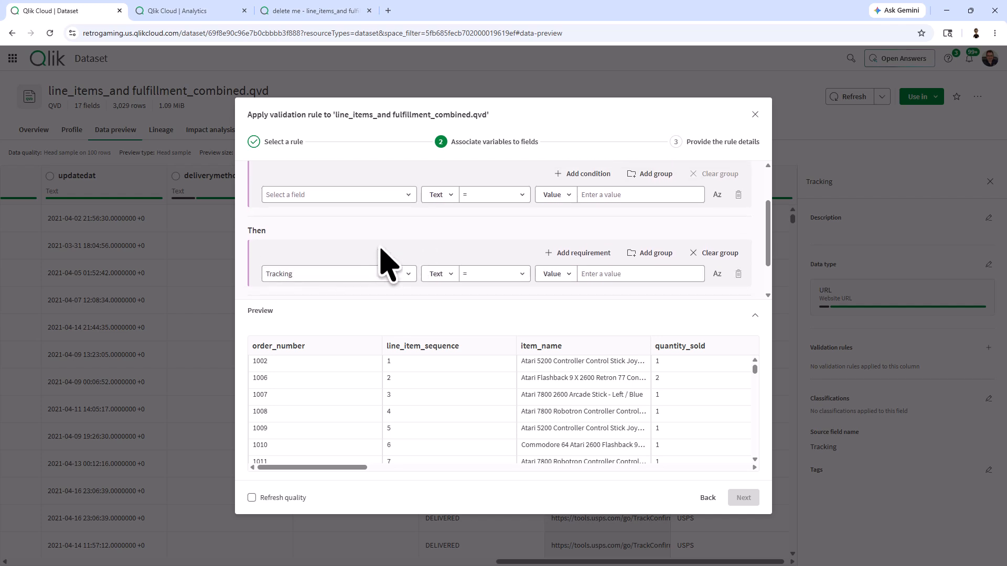
scroll(398, 259, "up", 2)
Set the If condition to Shipping Status with the 'Is one of' operator, ready for values.
left_click(409, 233)
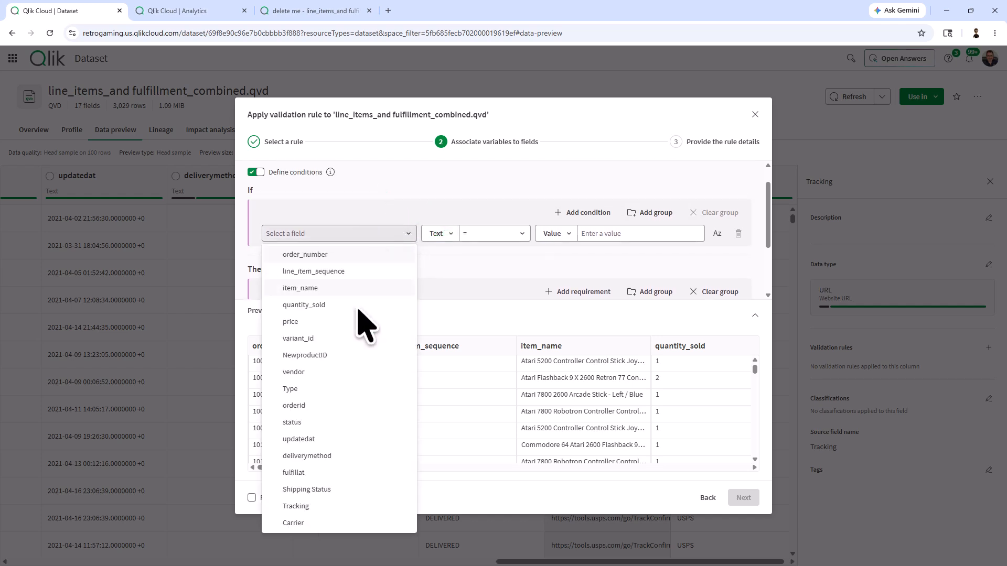
left_click(324, 489)
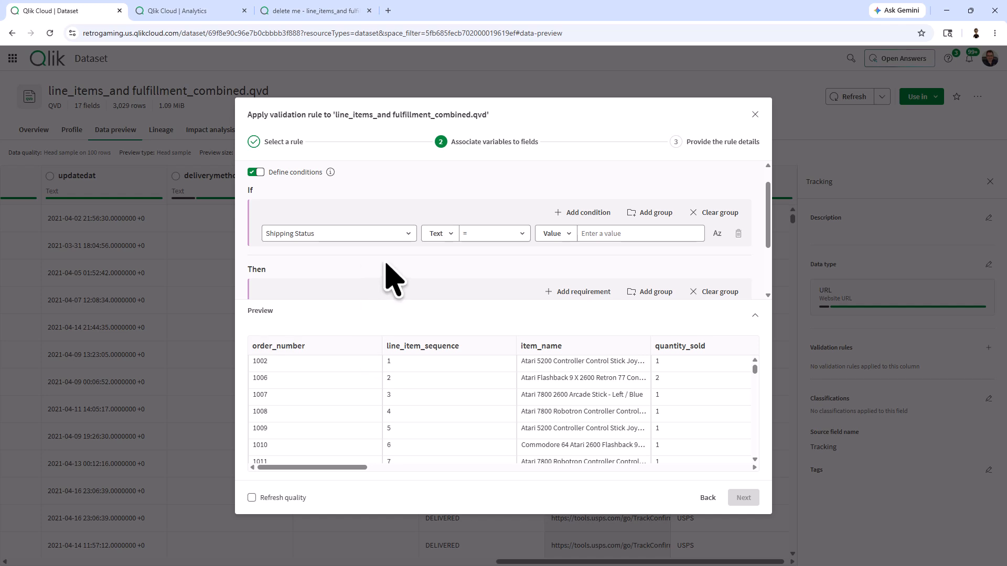
left_click(489, 237)
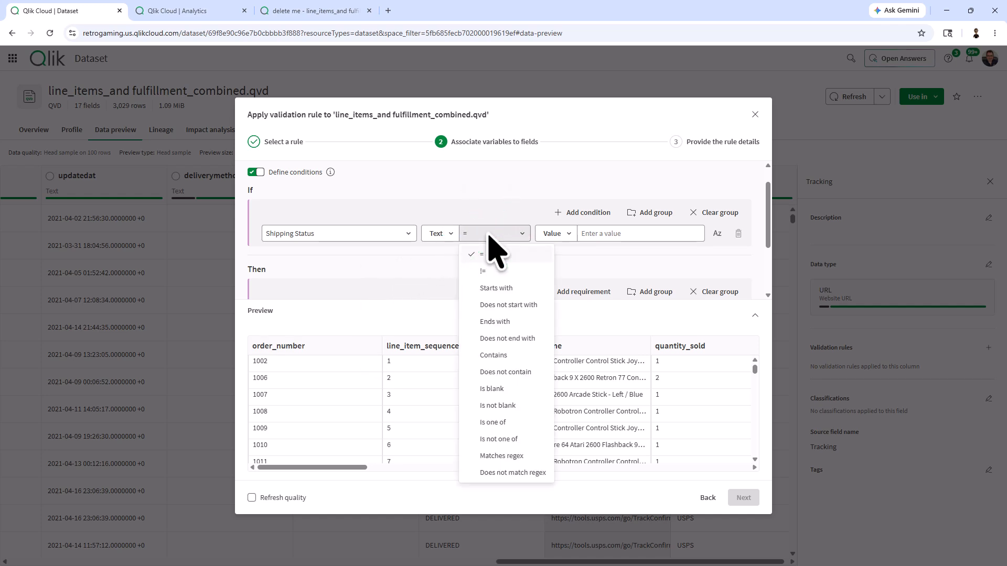
left_click(497, 423)
left_click(626, 234)
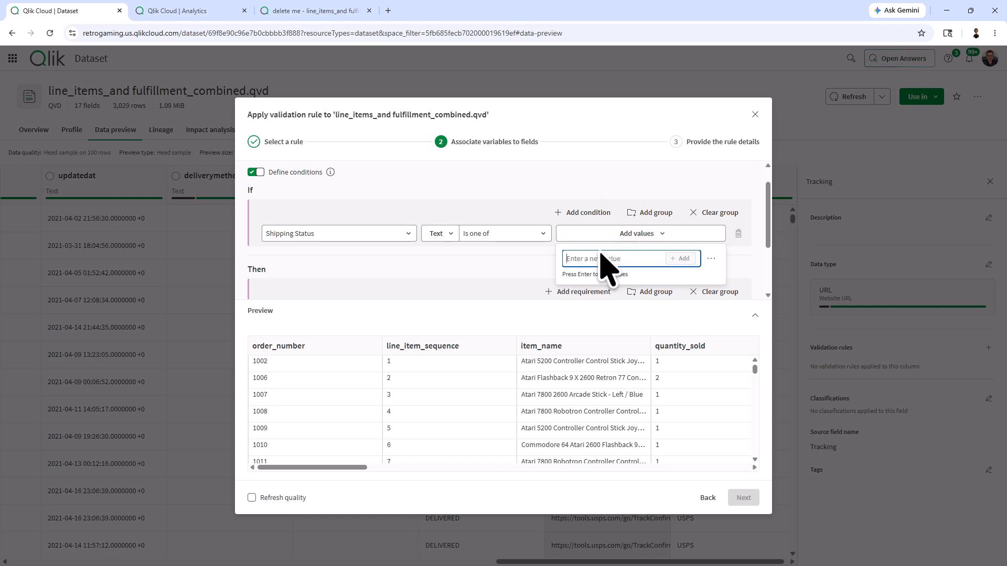
Copy DELIVERED from the app's status list and add it to the condition's values.
left_click(317, 13)
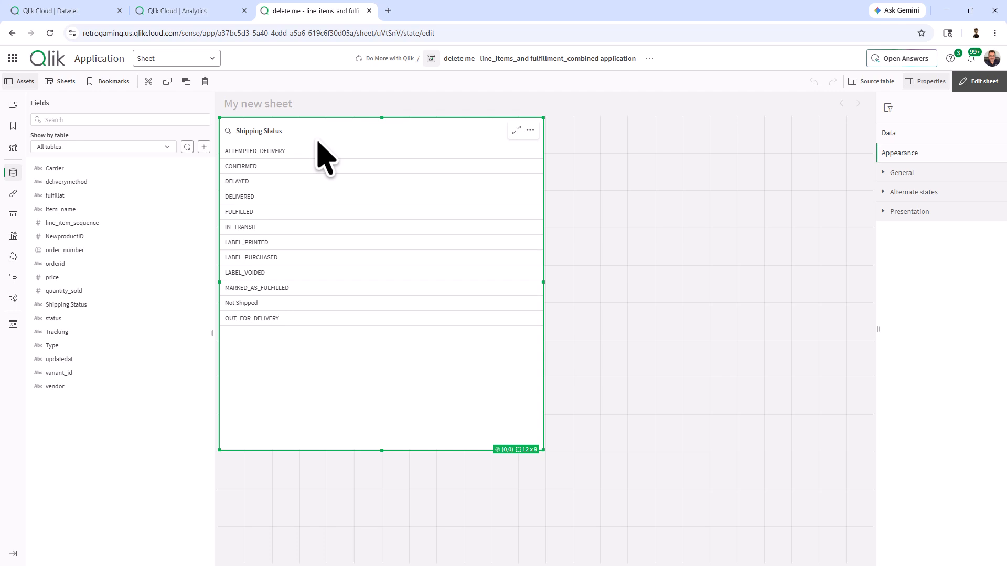
right_click(252, 201)
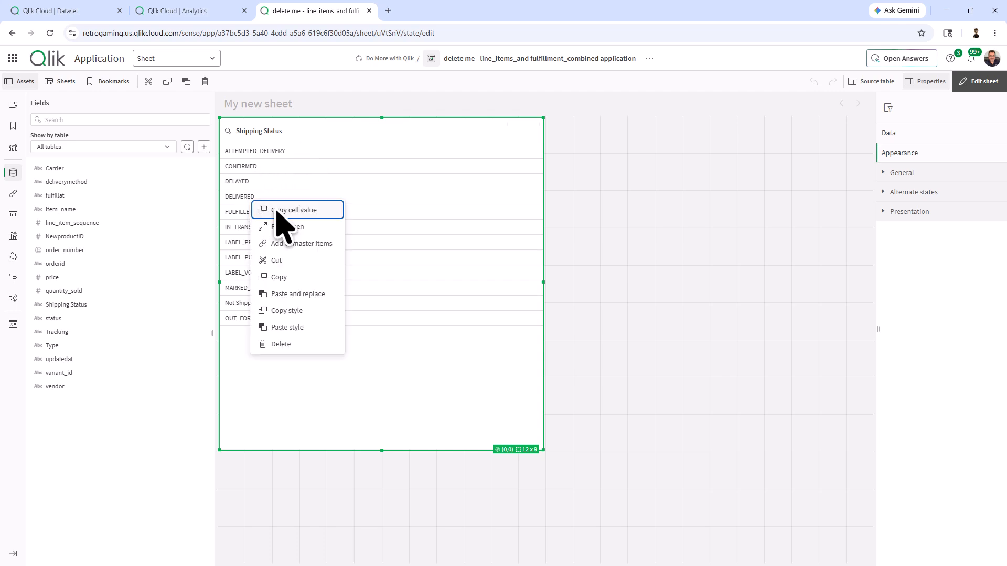
left_click(179, 11)
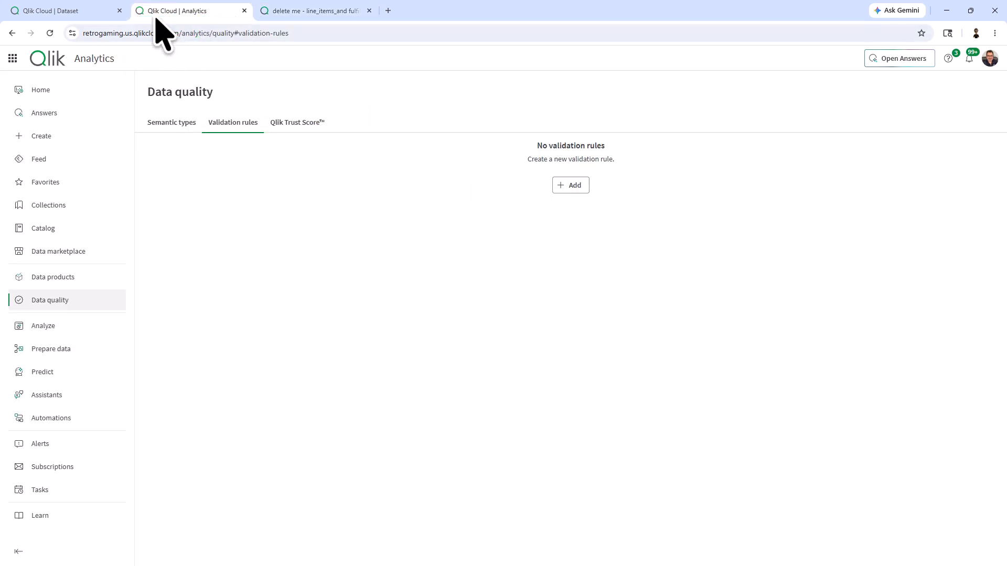
left_click(76, 11)
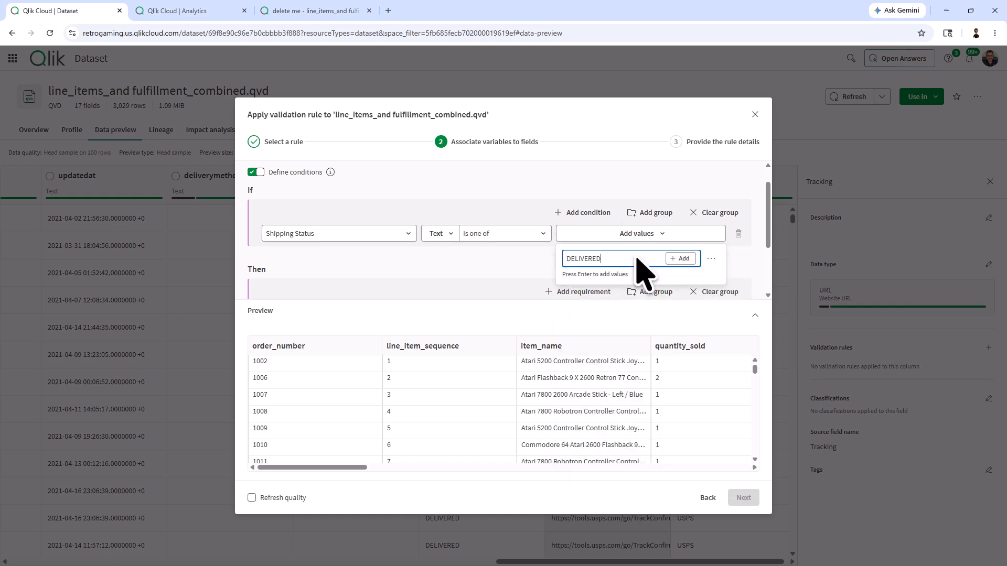
left_click(687, 259)
Copy IN_TRANSIT from the status list and add it as a second condition value.
left_click(317, 11)
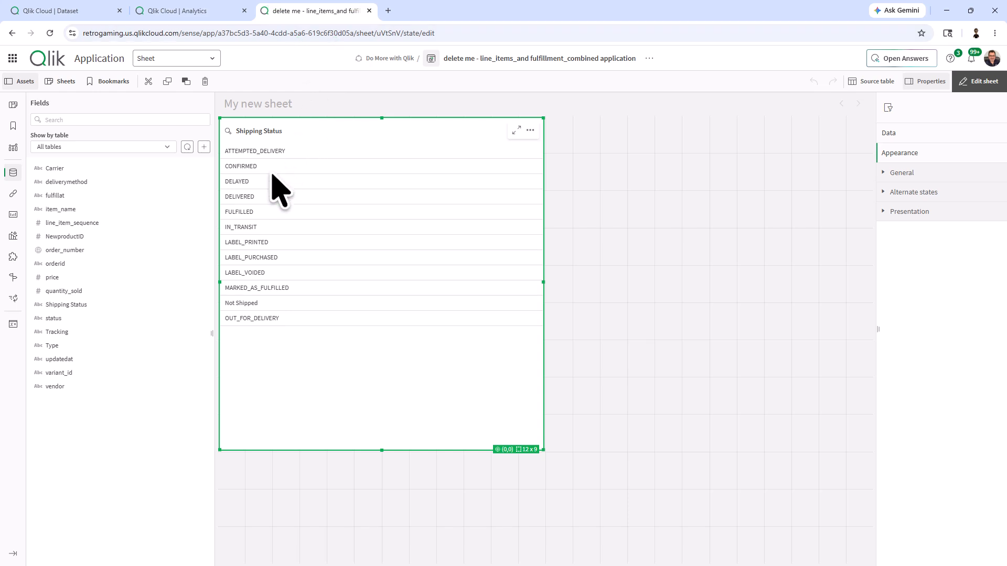
right_click(256, 239)
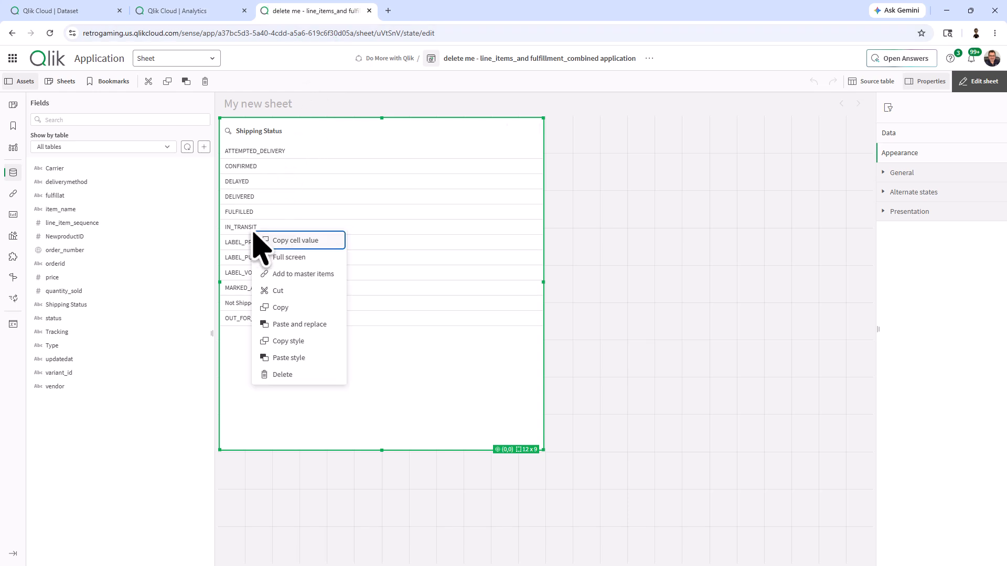
left_click(265, 235)
left_click(90, 11)
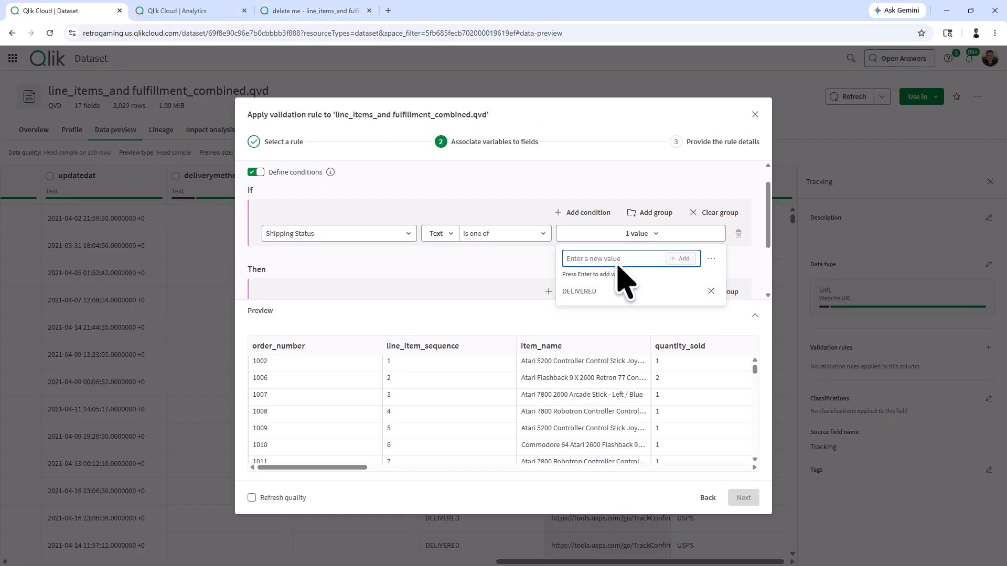
left_click(609, 258)
type("IN_TRANSIT")
left_click(680, 258)
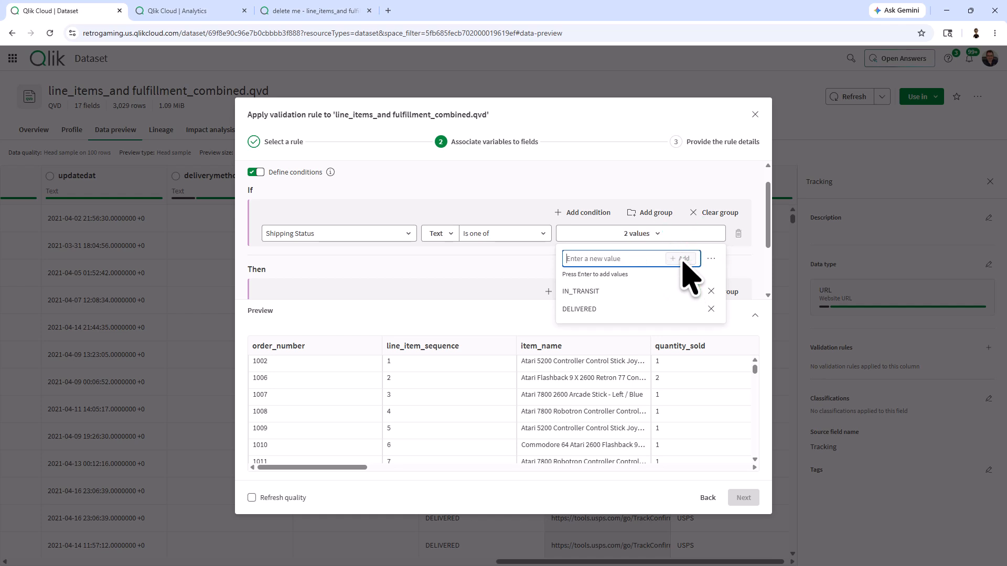
Set the Then requirement to Tracking 'Is not blank' and enable Refresh quality.
left_click(571, 184)
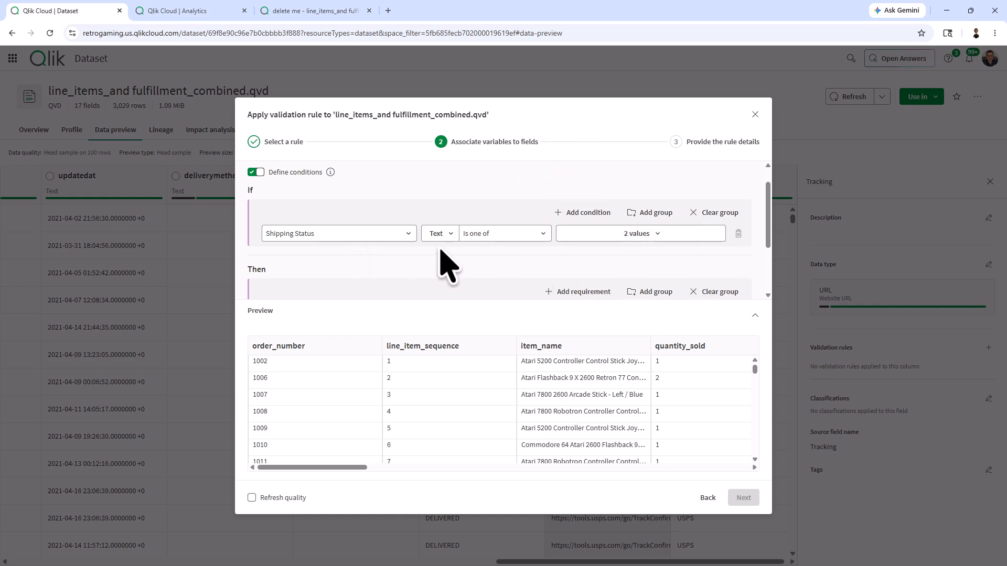
left_click(635, 235)
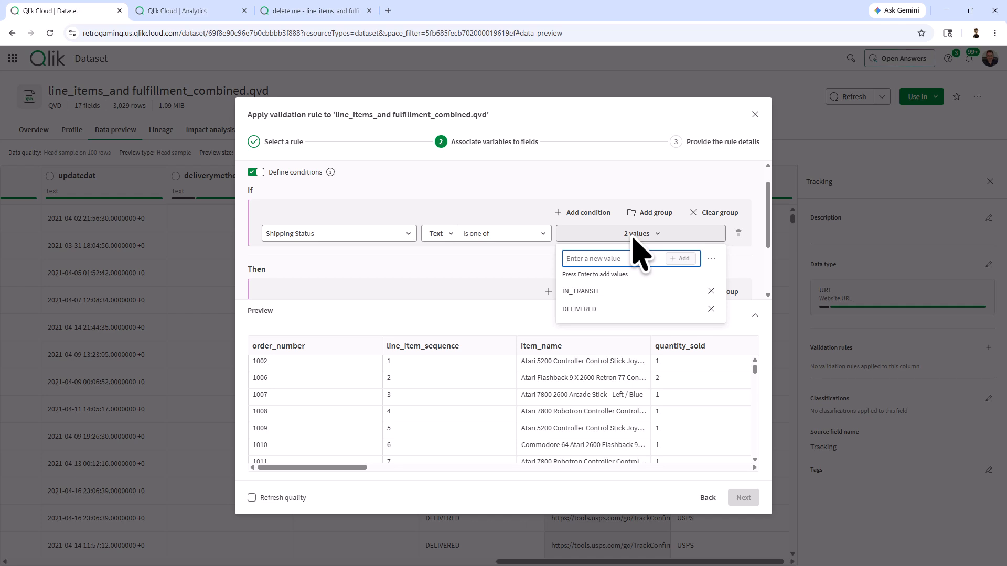
scroll(462, 276, "down", 2)
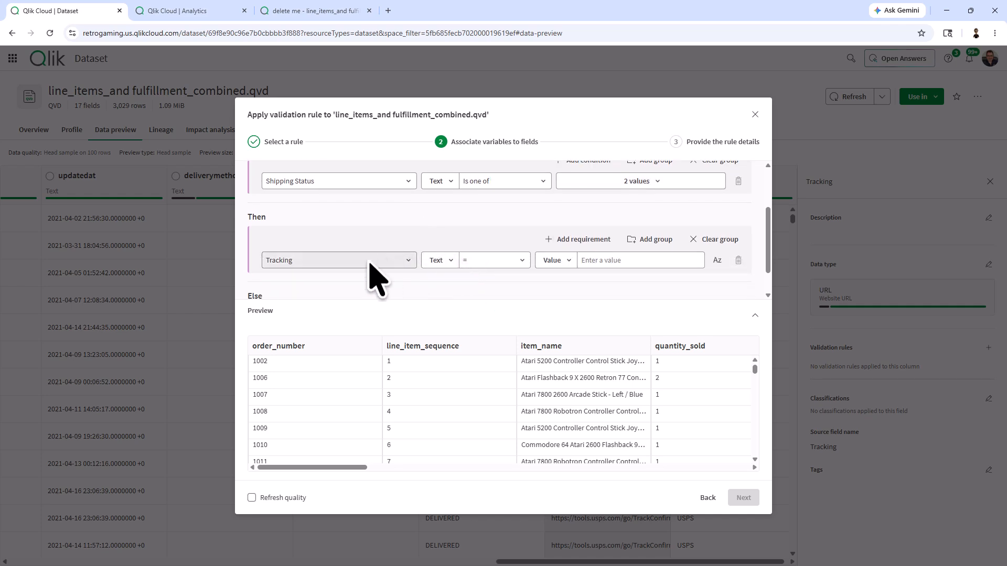
left_click(513, 265)
left_click(510, 430)
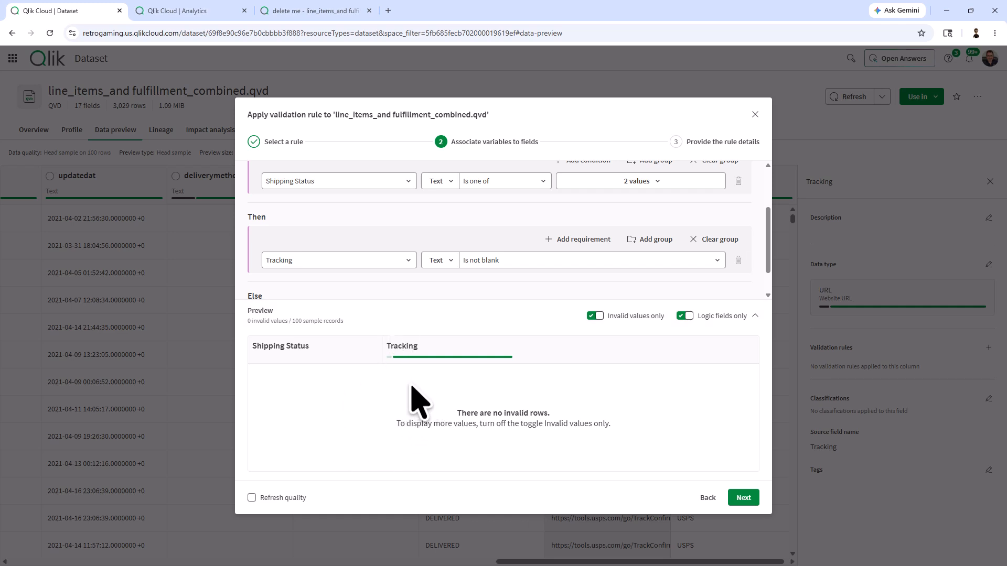
left_click(254, 499)
Name the rule 'Check for tracking number', then create and apply it.
left_click(744, 499)
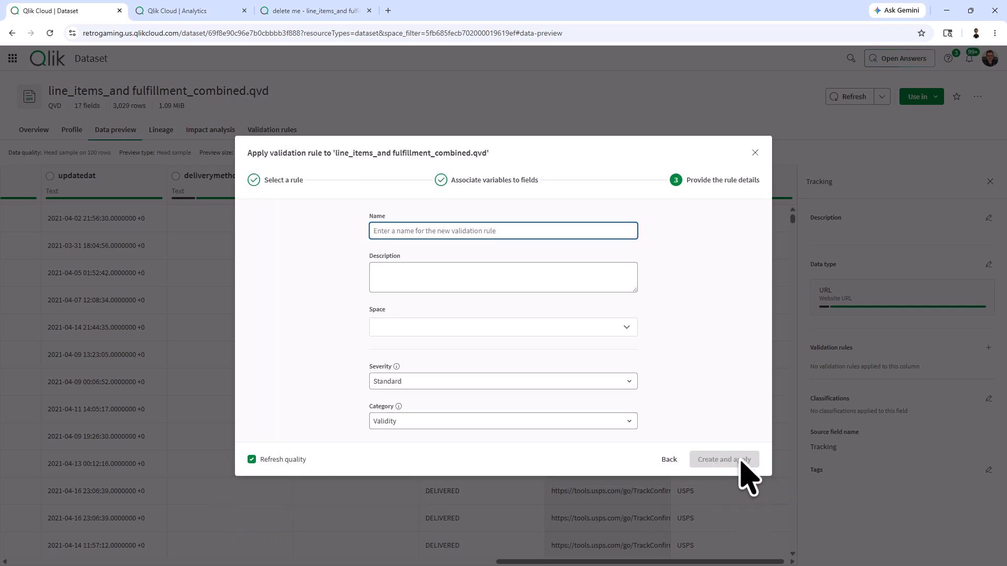
left_click(439, 227)
type("Check for tracking number")
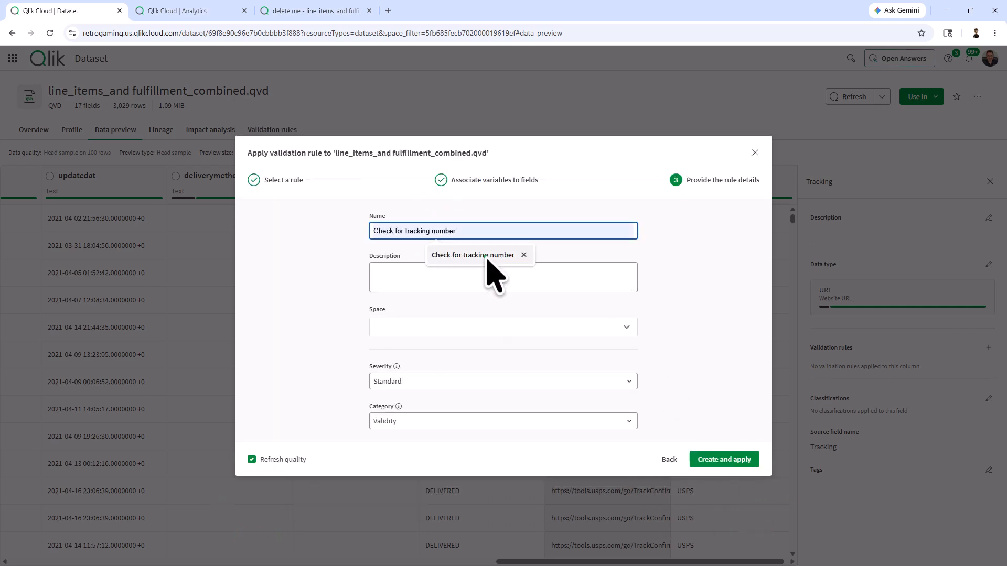
left_click(486, 257)
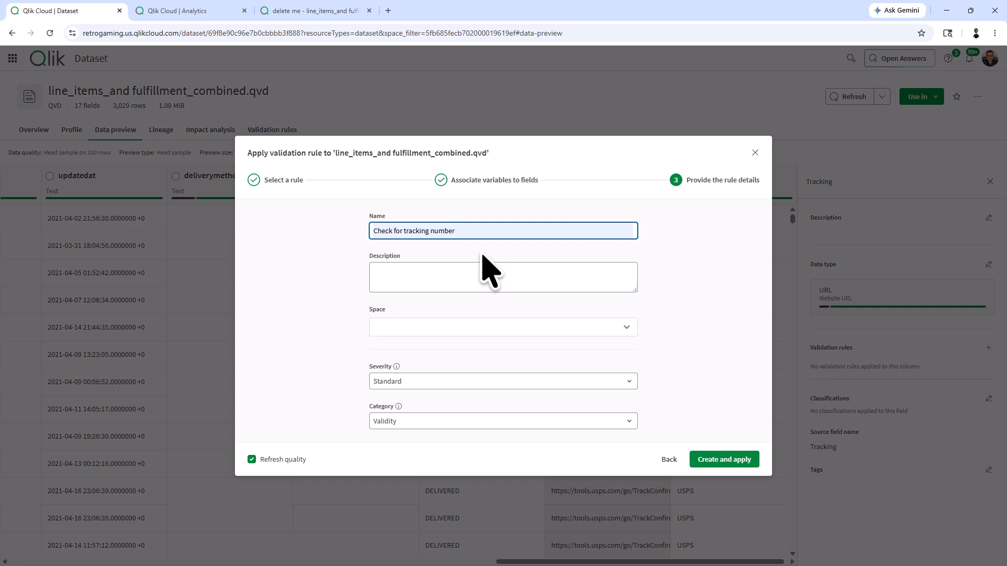
left_click(713, 459)
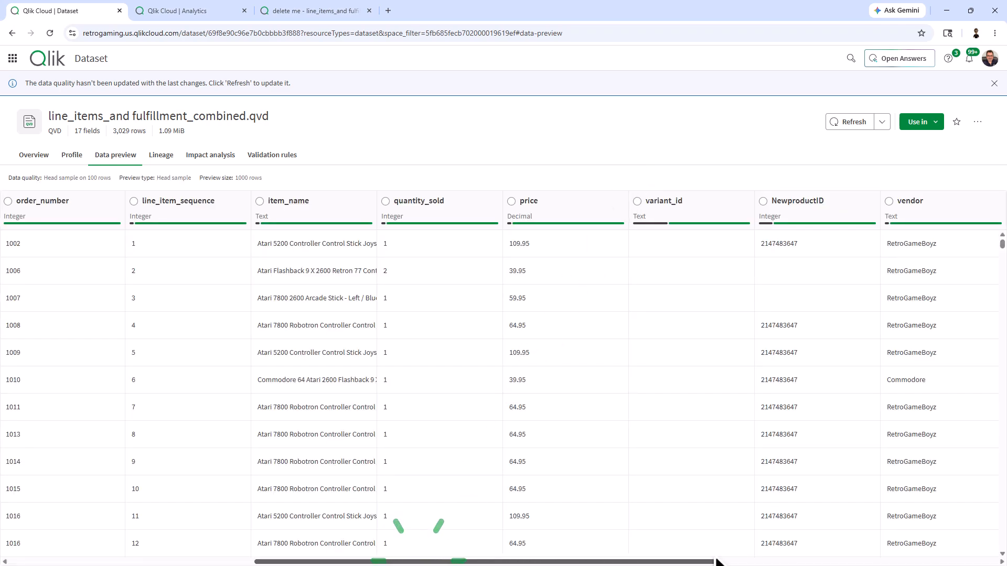
Confirm the Tracking column's details list the new rule, then go to the delete me app sheet.
left_click_drag(717, 561, 996, 561)
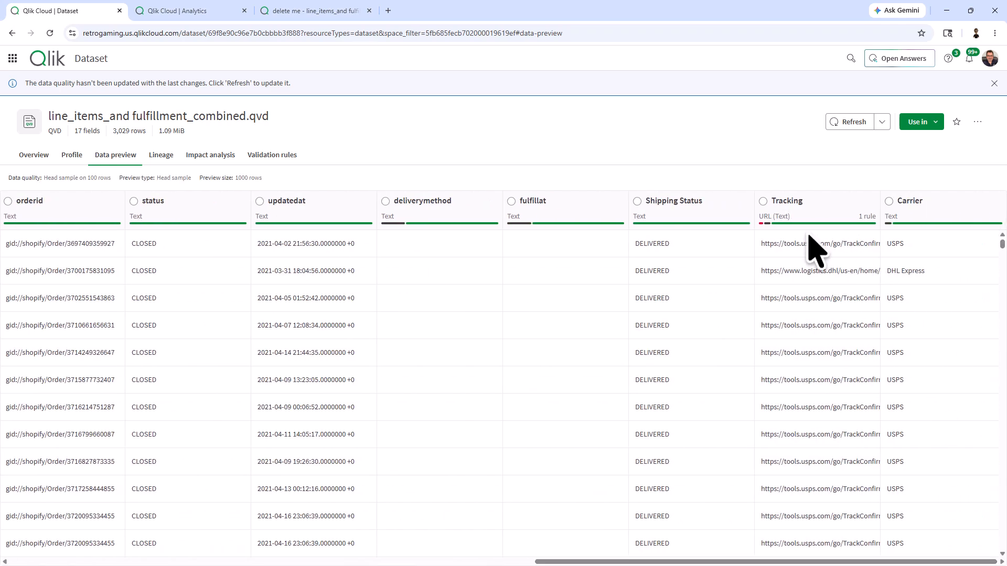
mouse_move(776, 225)
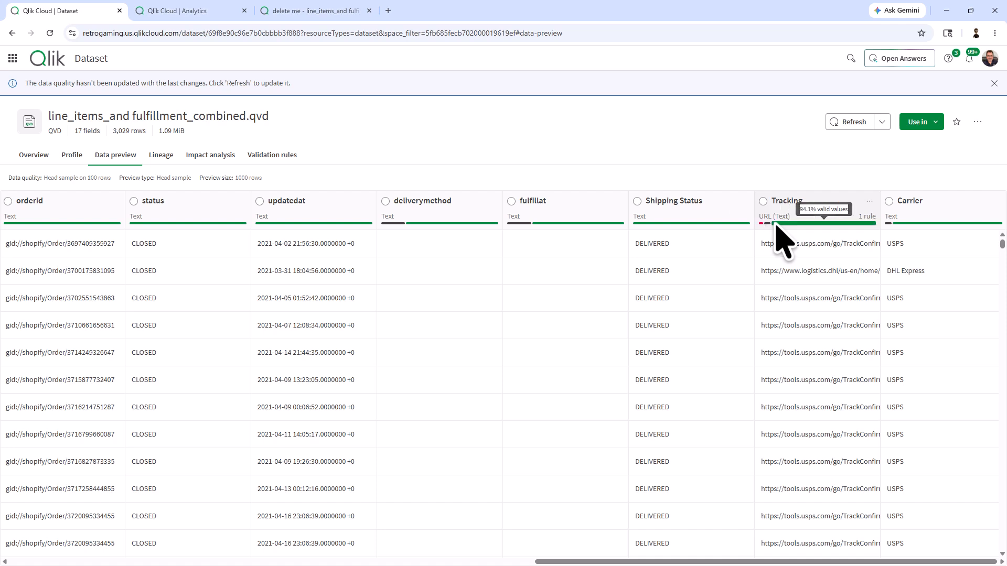
left_click(825, 221)
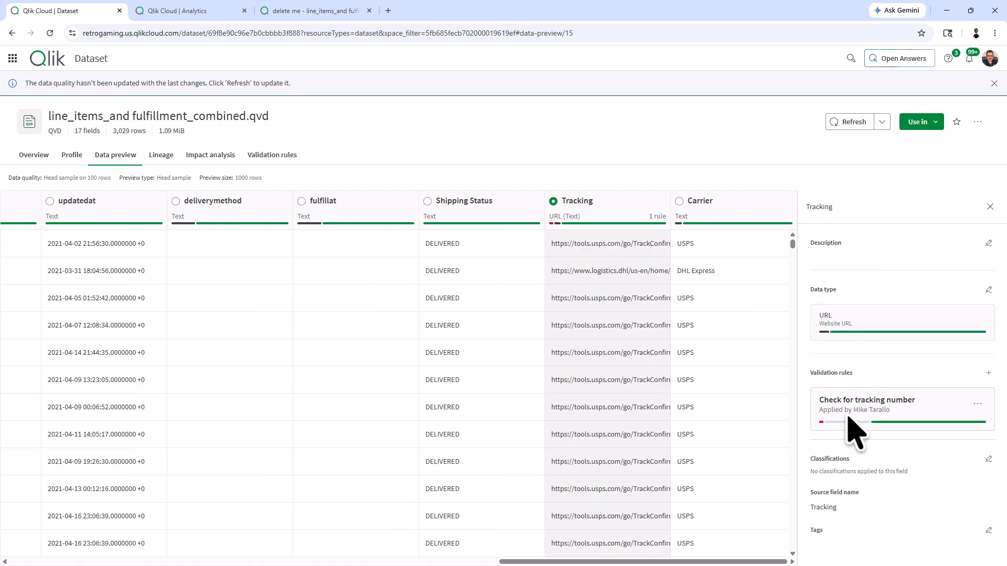
mouse_move(821, 423)
left_click(310, 11)
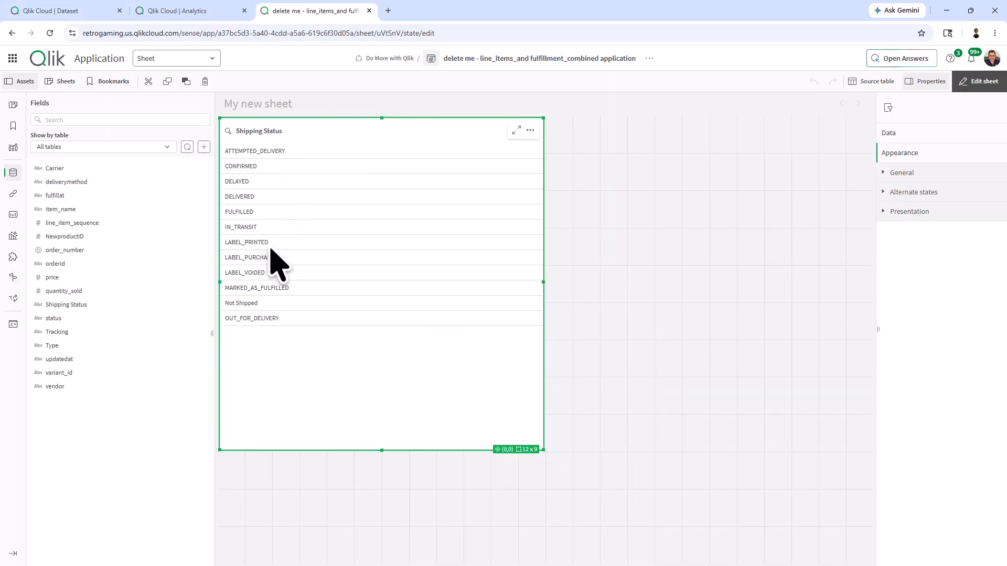
Use the rule's quality bar to show only the 8 invalid rows with blank Tracking.
left_click(73, 10)
left_click(891, 423)
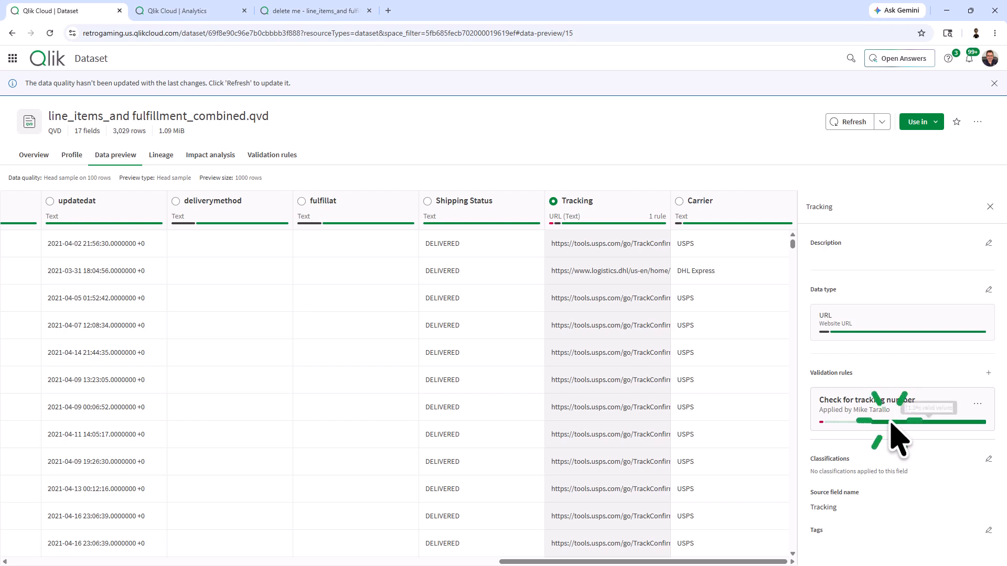
scroll(897, 428, "down", 1)
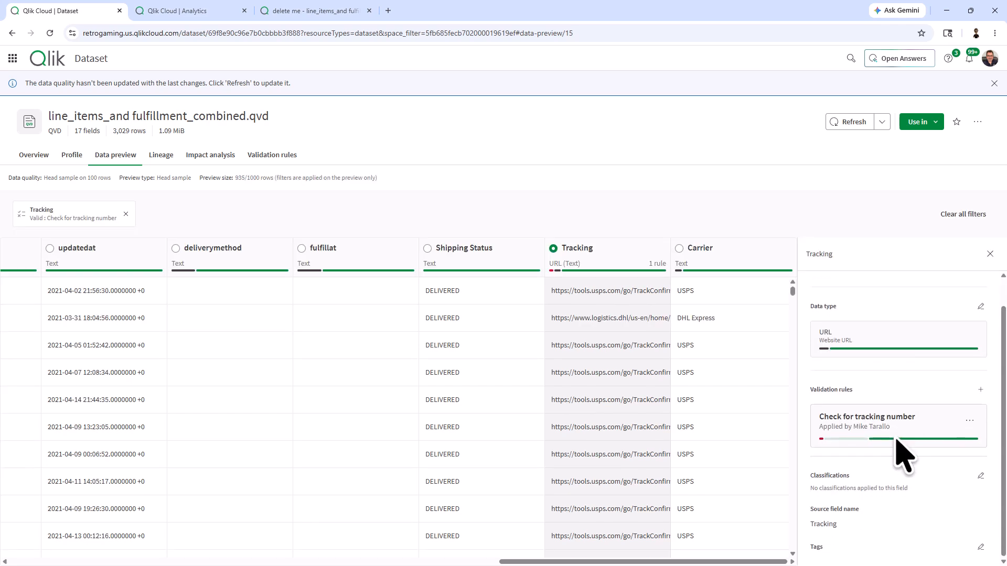
mouse_move(915, 442)
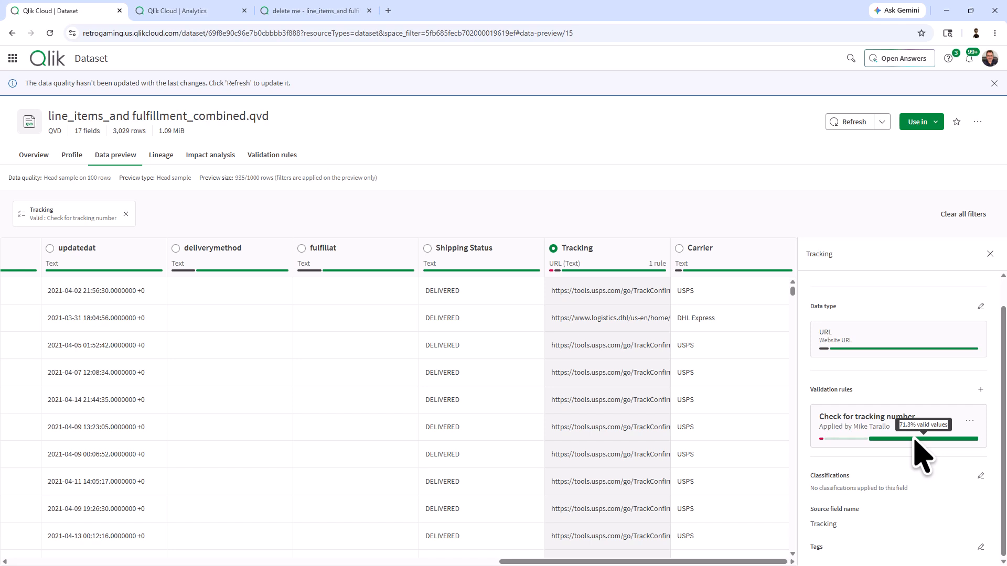
left_click(821, 439)
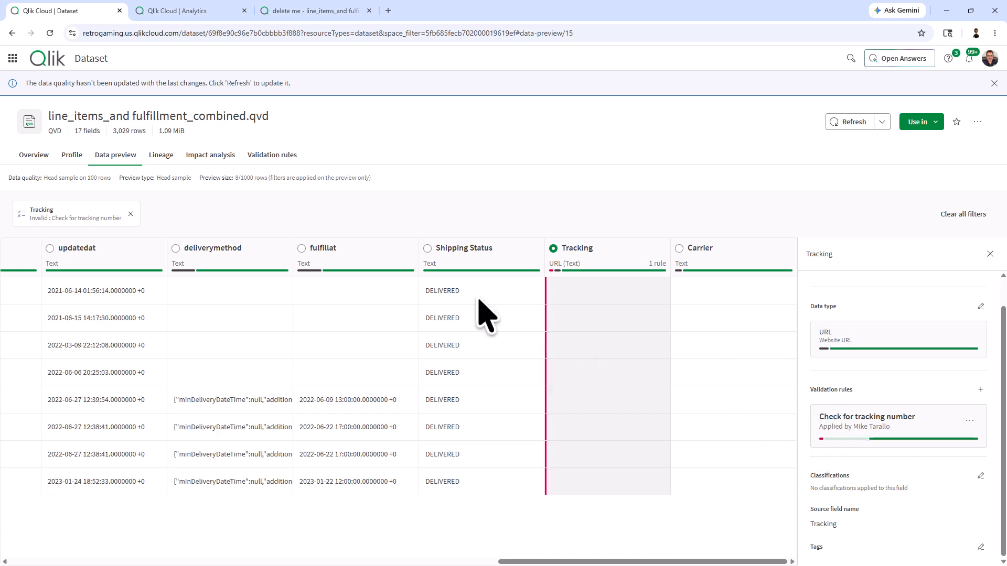